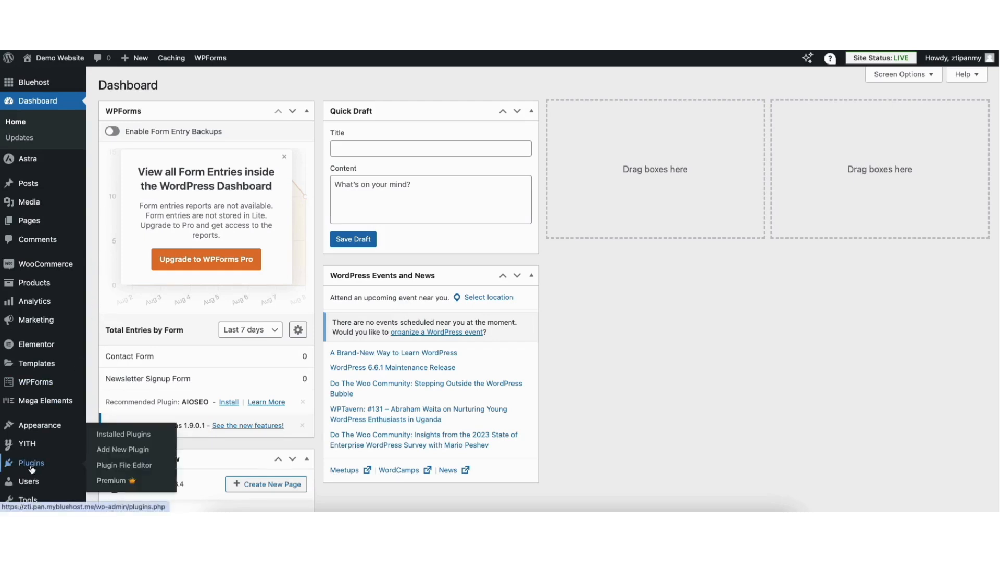
Search the plugin directory for 'maintenance' and install the WebFactory Maintenance plugin
click(122, 449)
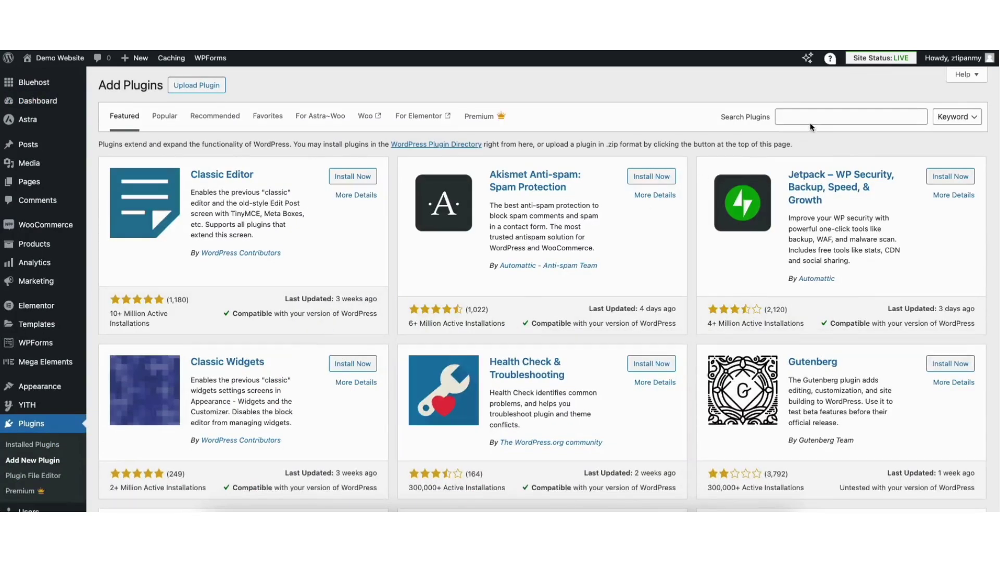
click(811, 118)
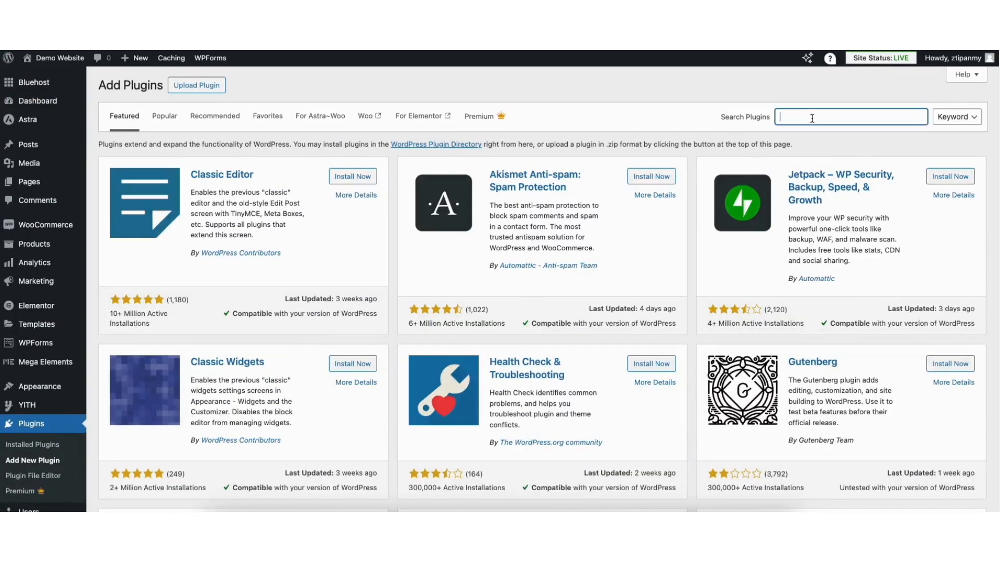
text(maintenance)
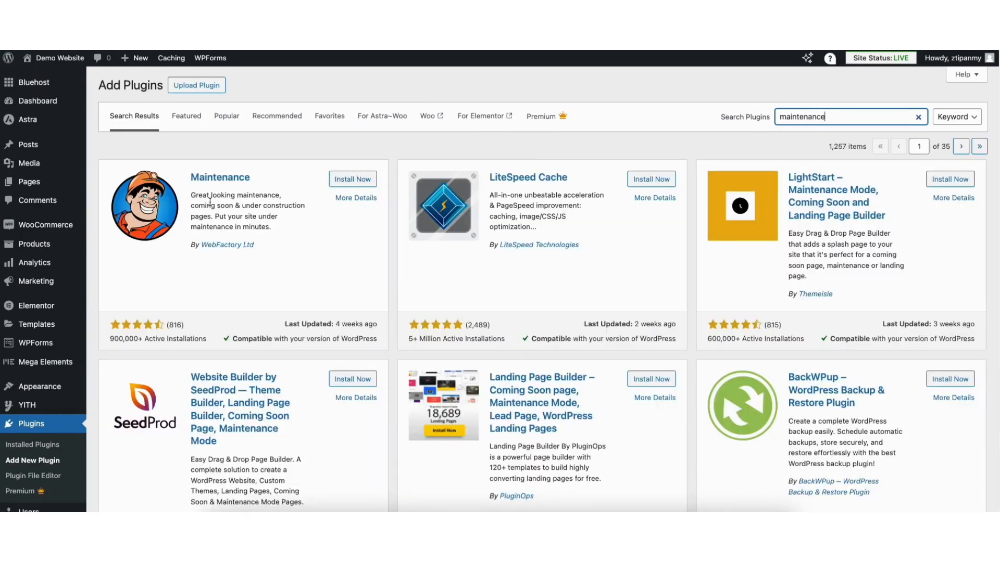
click(352, 180)
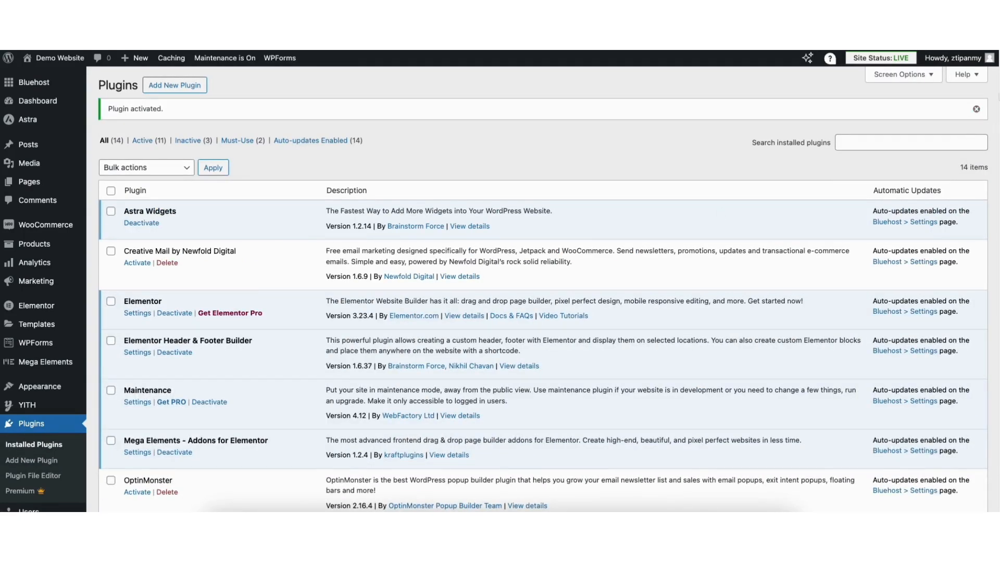
drag(993, 125, 989, 178)
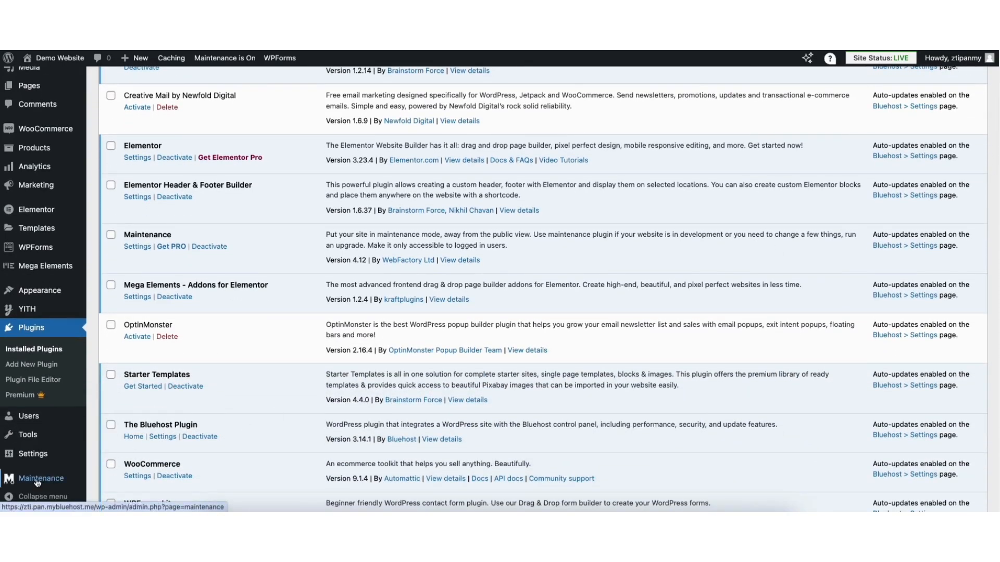
Reach the Maintenance settings, dismiss the PRO offer, and toggle maintenance mode off then back on
click(36, 478)
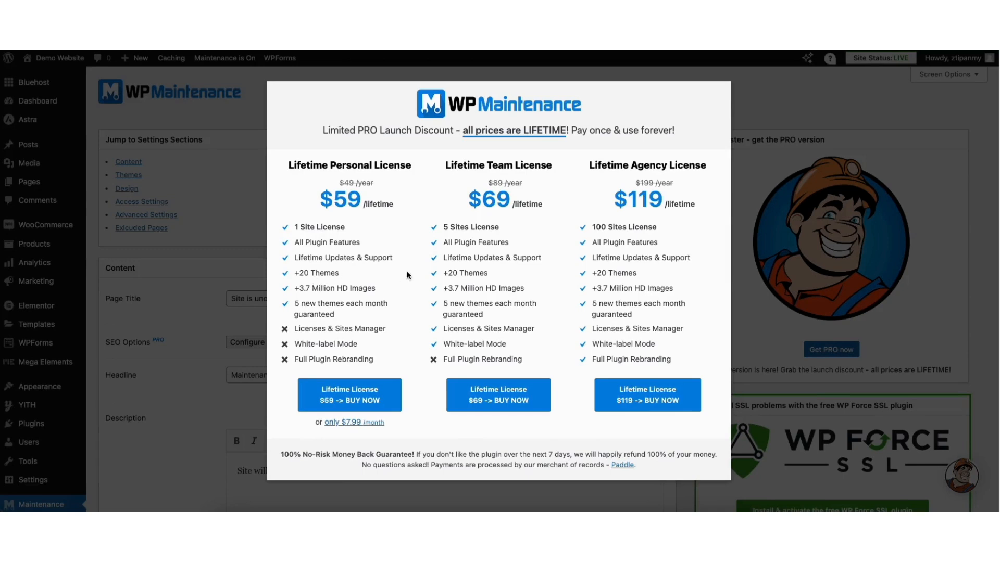
click(752, 108)
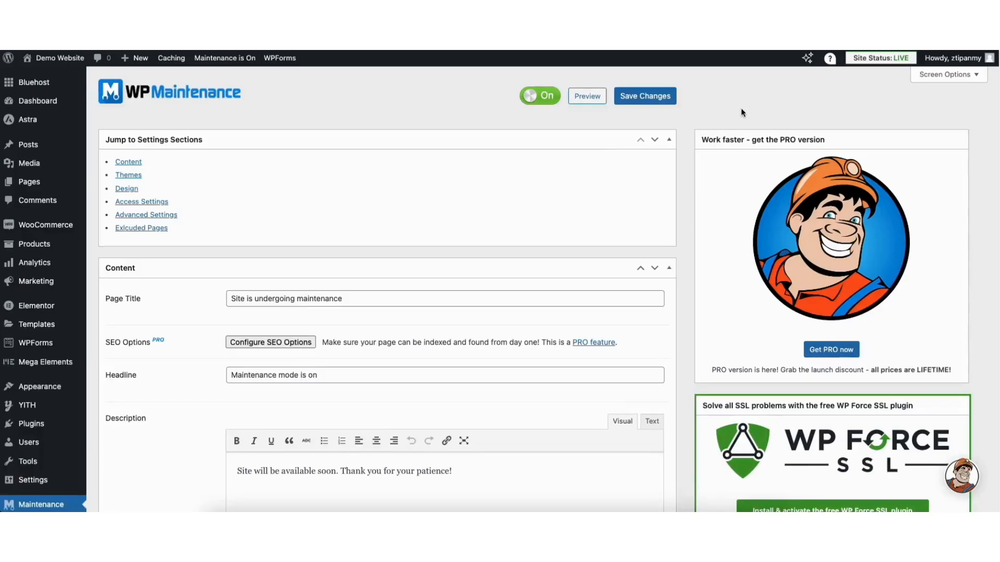
click(538, 98)
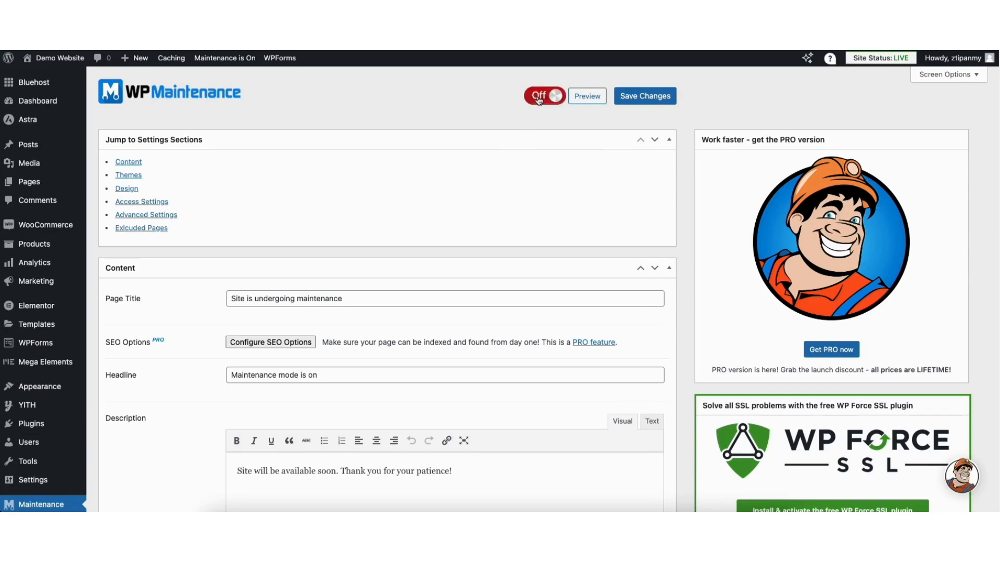
click(538, 99)
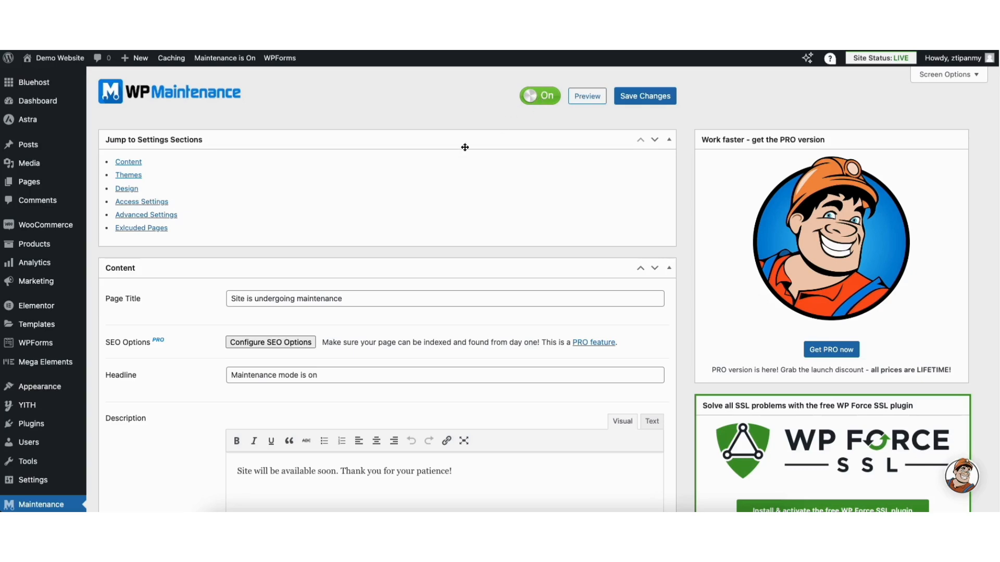
Review the default Page Title, Headline, Description and Footer Text, then save the Content settings unchanged
drag(232, 299, 355, 298)
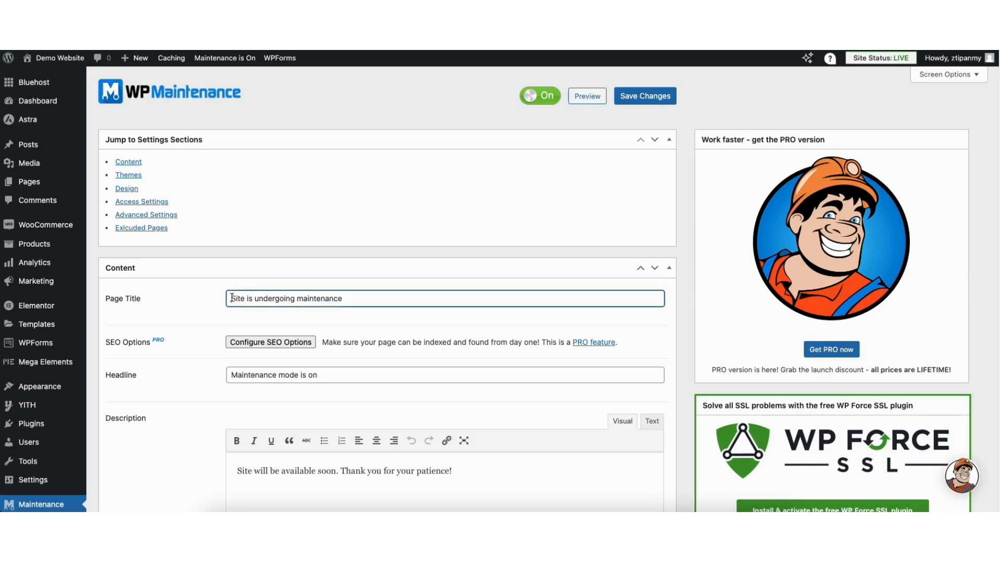
click(332, 297)
drag(228, 375, 325, 374)
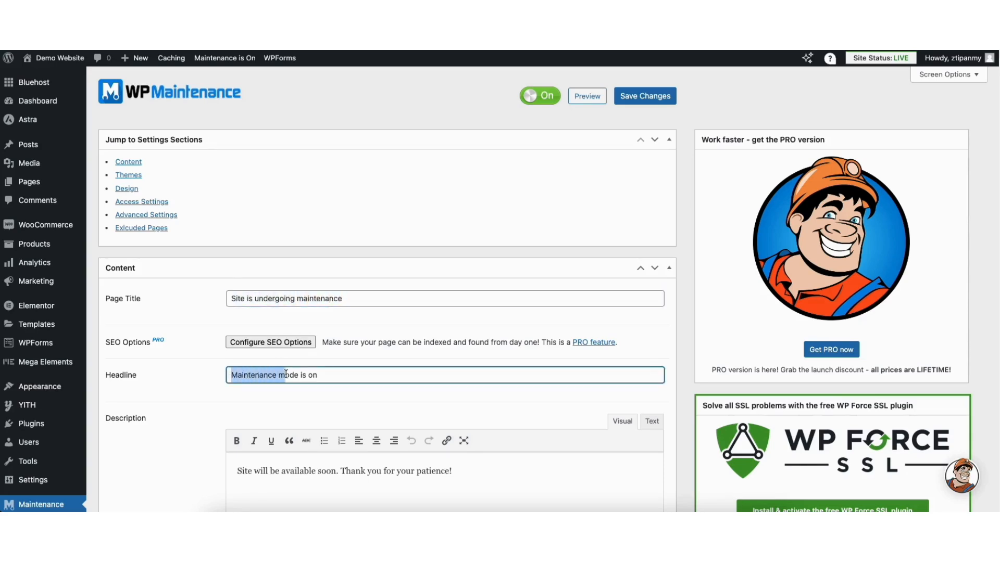
click(322, 375)
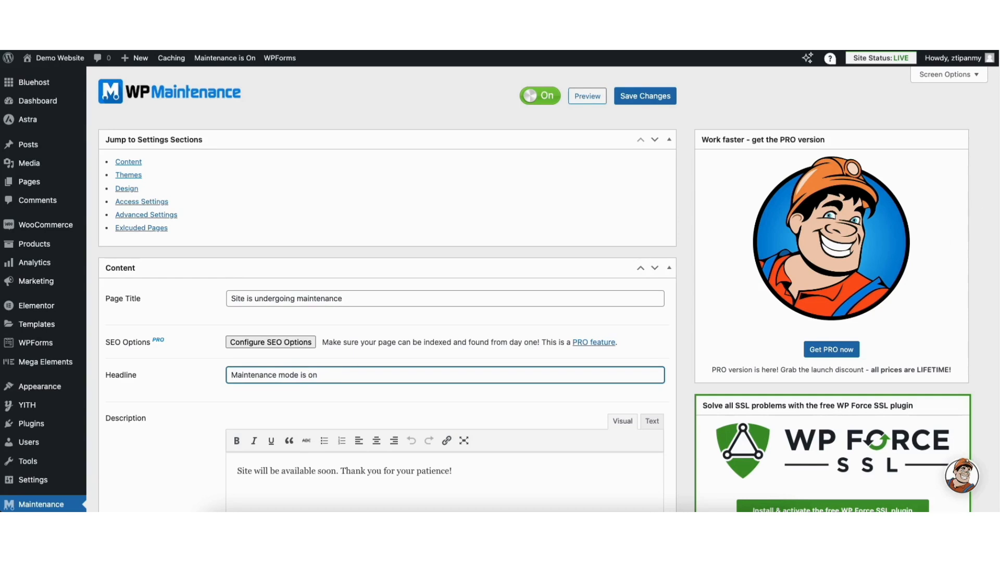
scroll(309, 375, down, 3)
scroll(309, 313, down, 1)
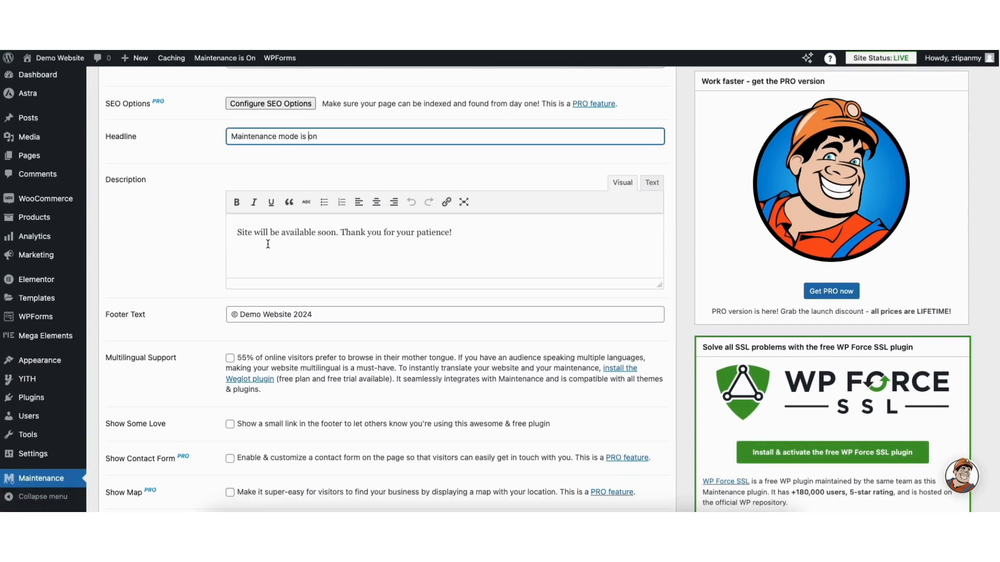
drag(238, 231, 309, 232)
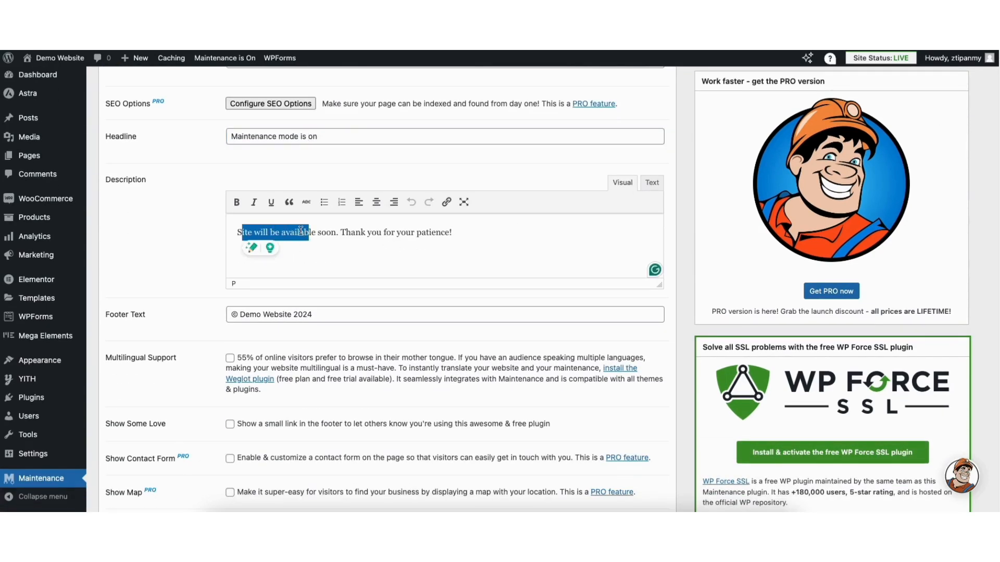
click(299, 232)
drag(232, 314, 313, 314)
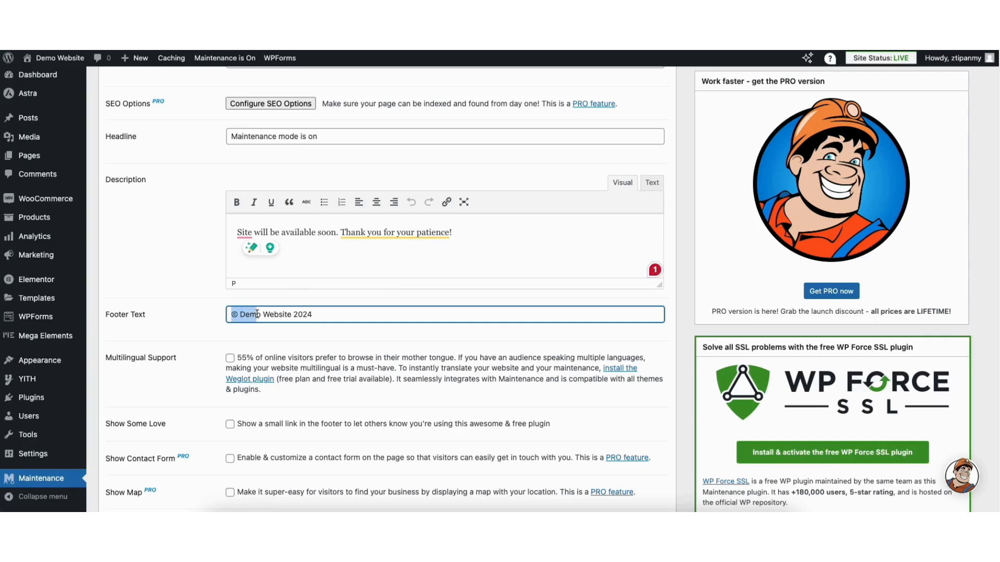
click(293, 314)
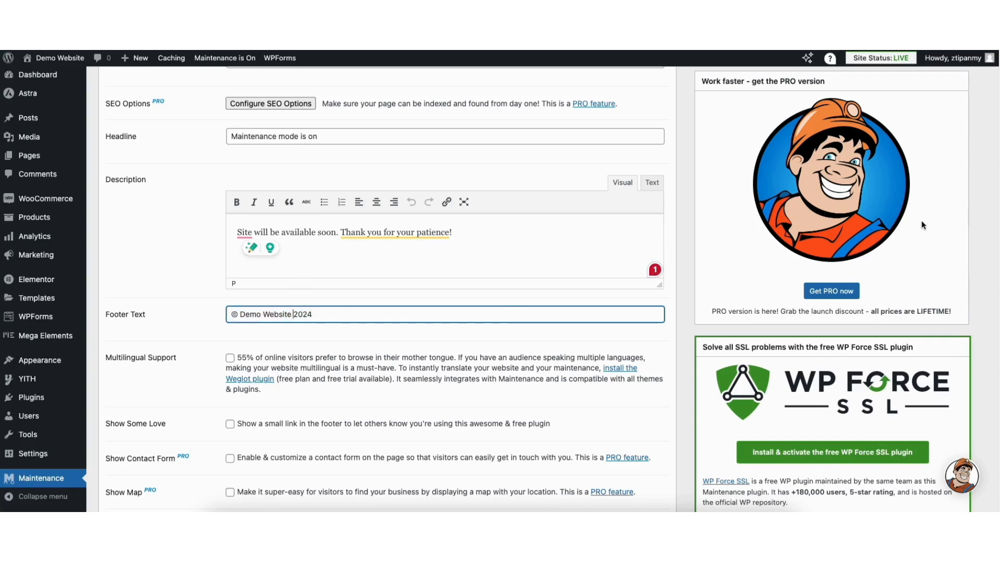
scroll(445, 313, down, 2)
scroll(445, 313, down, 1)
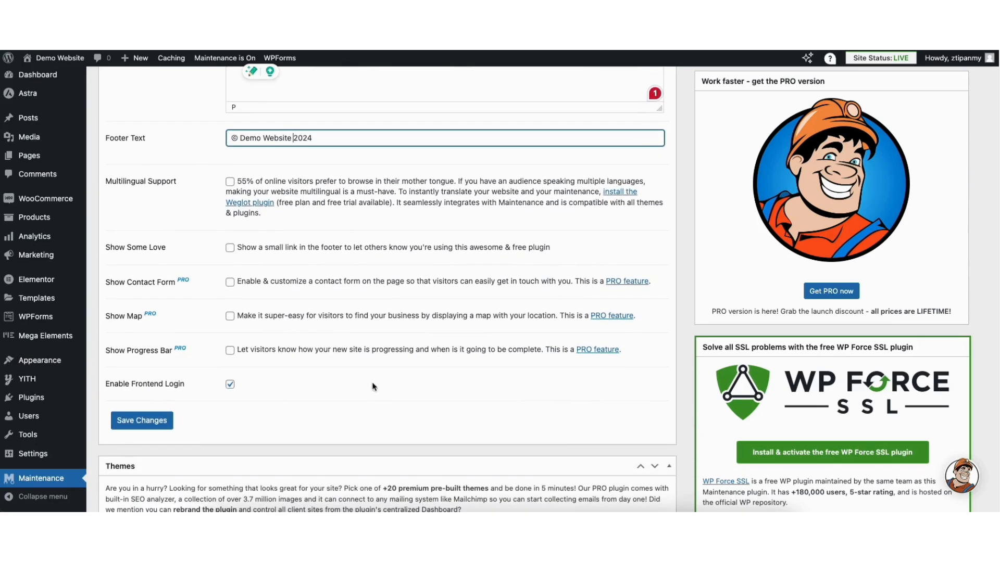
click(142, 420)
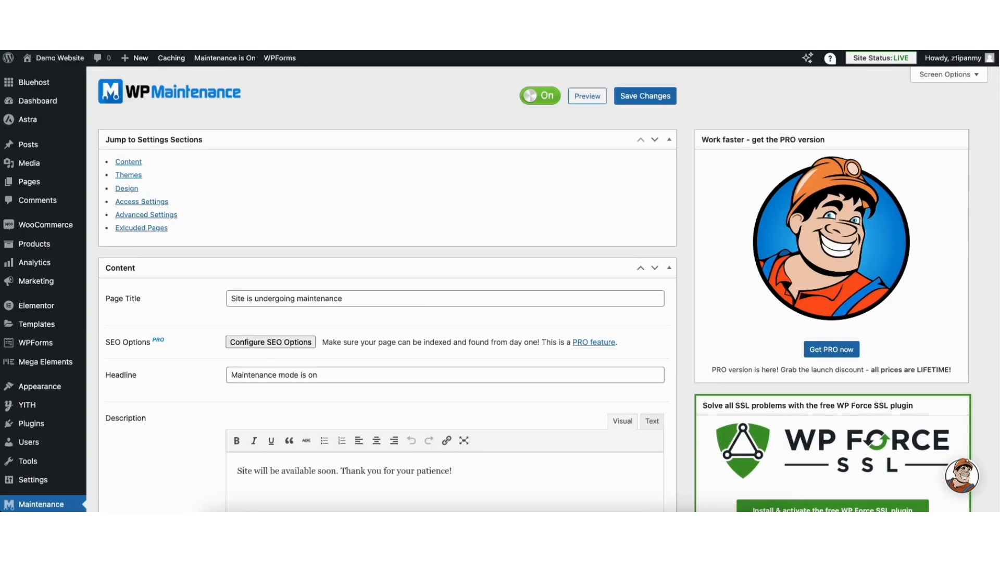
scroll(446, 312, down, 5)
scroll(445, 313, down, 5)
scroll(446, 313, down, 5)
scroll(943, 241, down, 5)
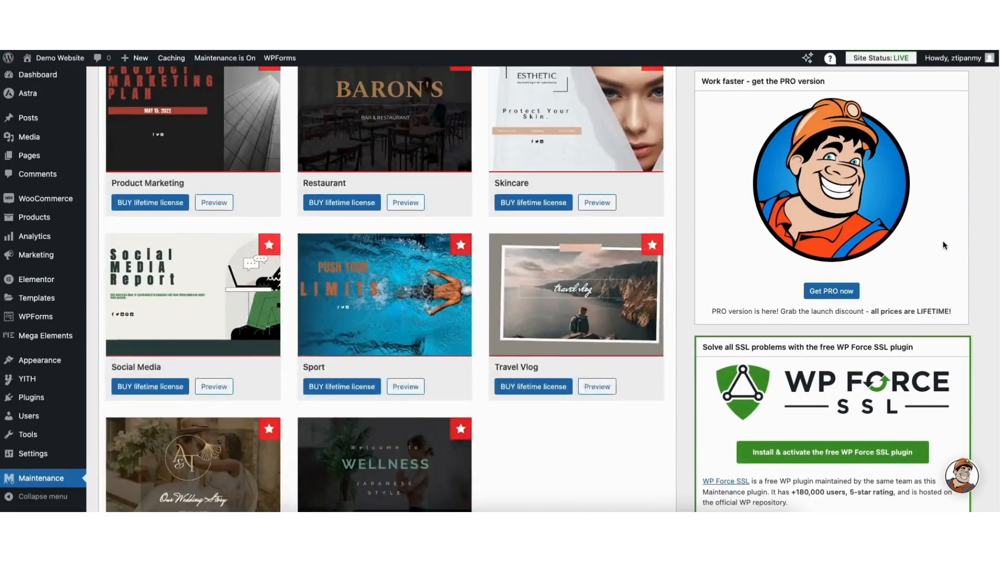
scroll(942, 241, down, 5)
scroll(970, 270, down, 5)
scroll(969, 288, down, 2)
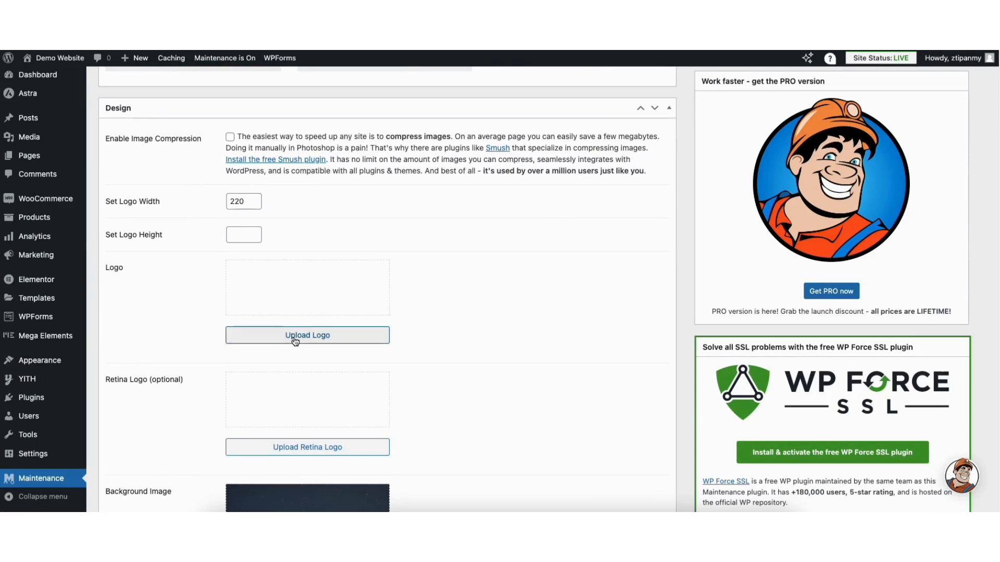
scroll(390, 313, down, 4)
scroll(351, 313, down, 1)
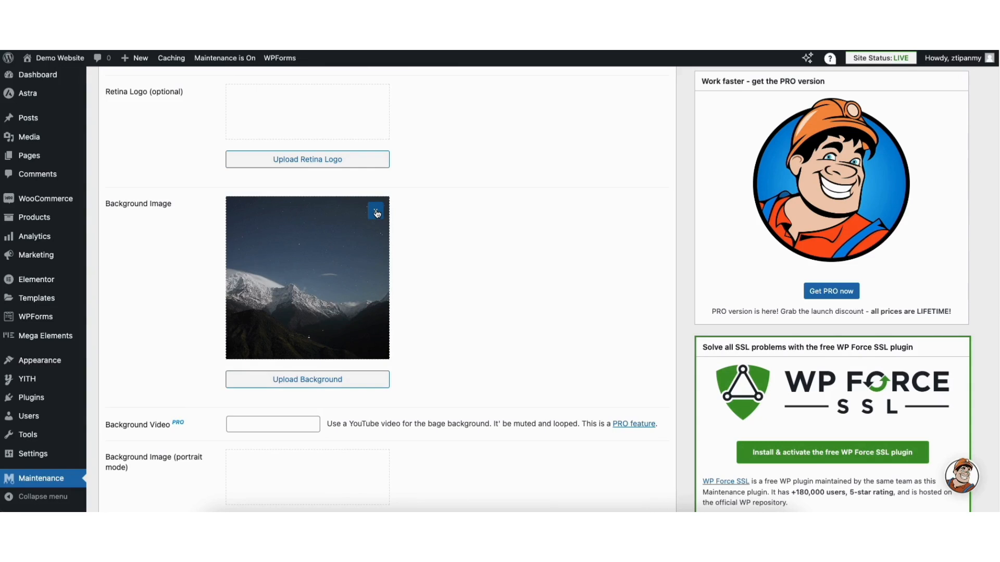
click(286, 379)
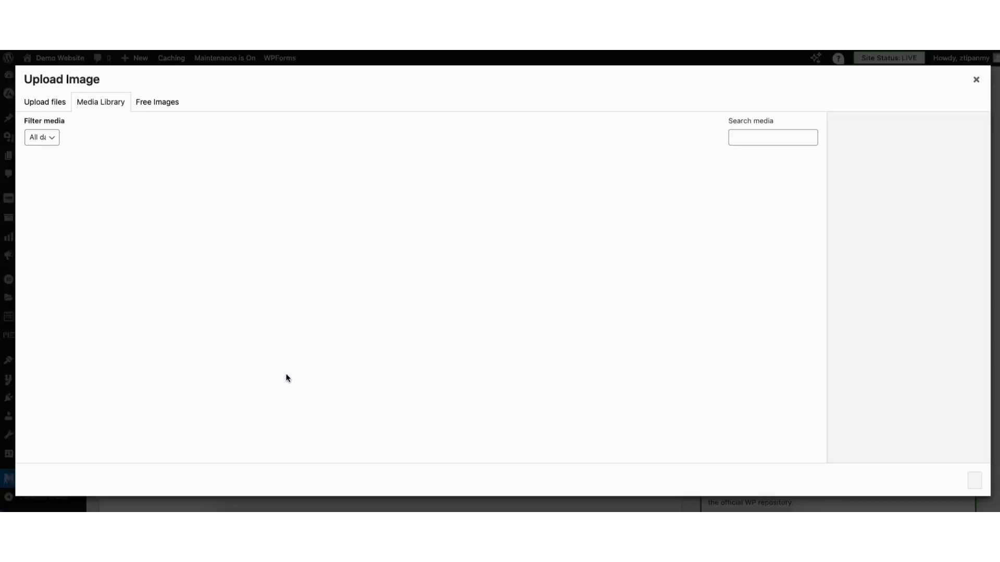
click(44, 102)
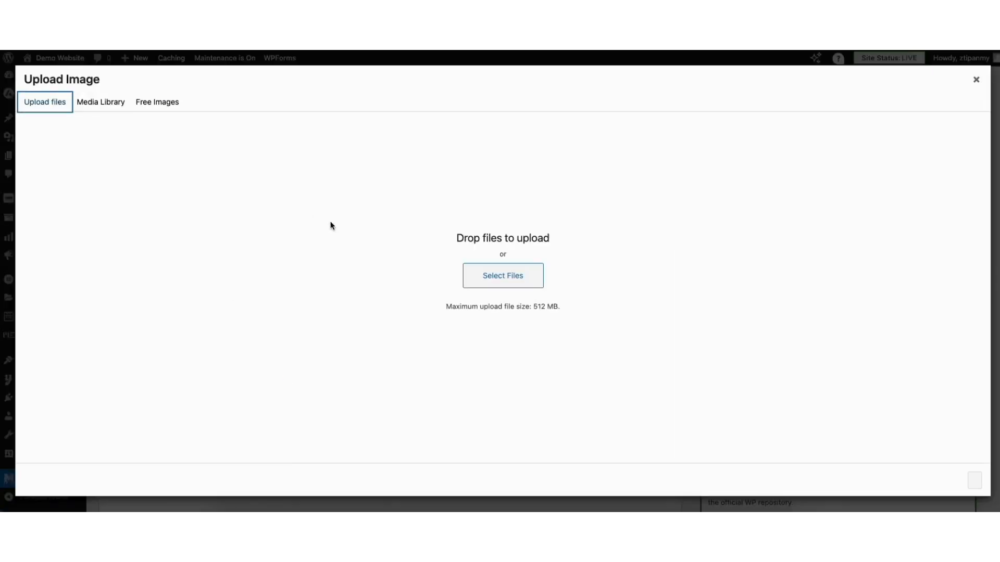
click(101, 103)
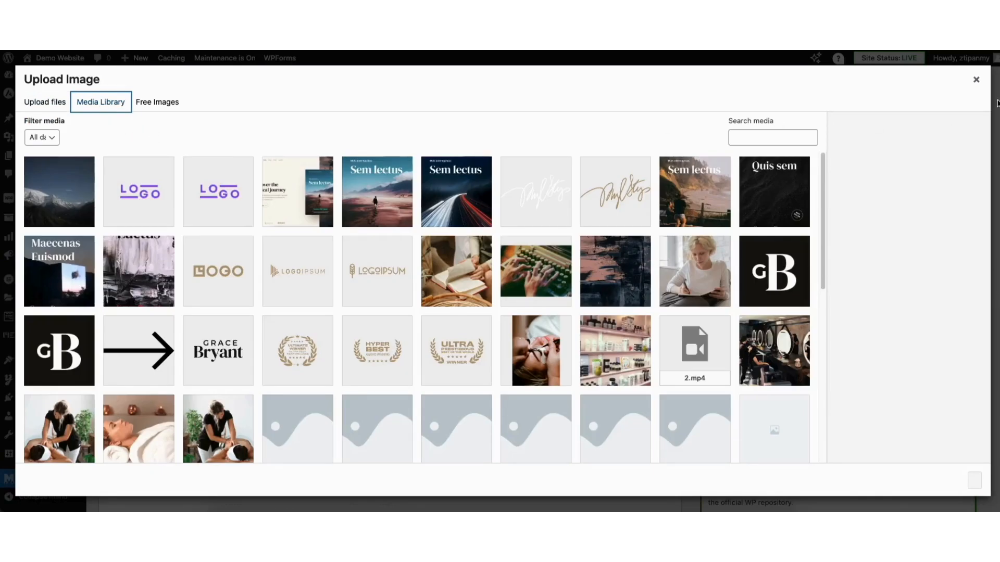
click(975, 80)
scroll(500, 282, down, 3)
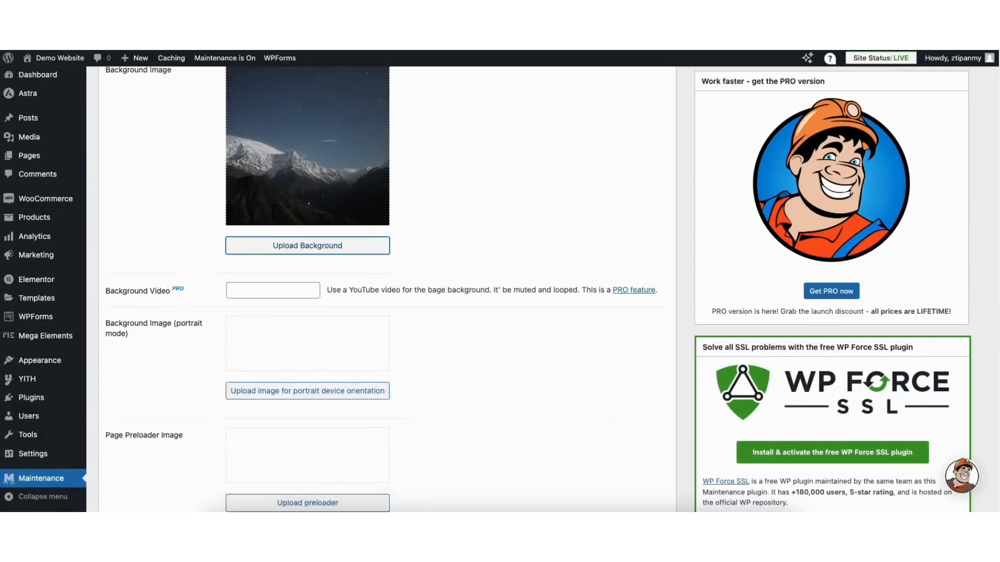
scroll(390, 313, down, 4)
scroll(390, 313, down, 4)
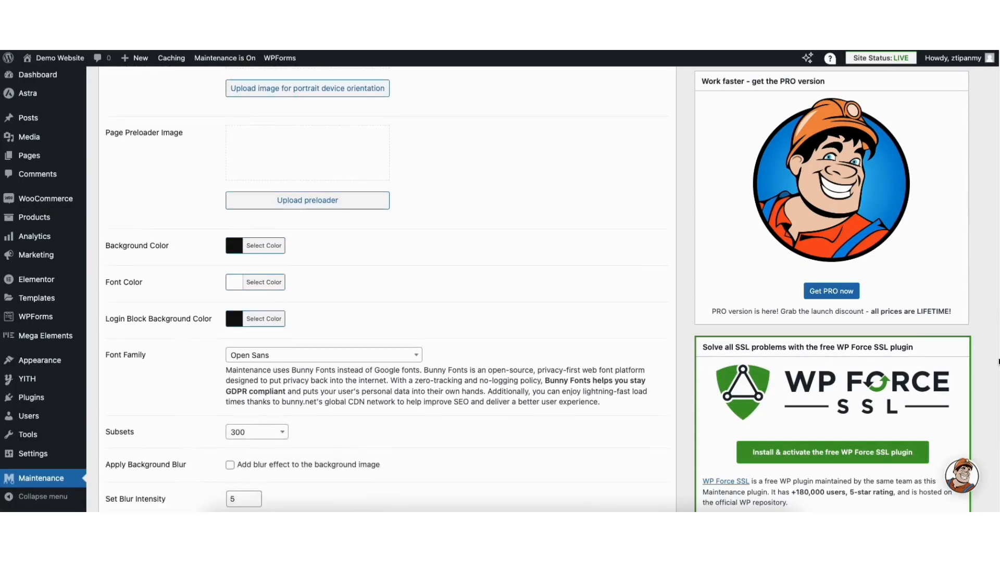
scroll(500, 313, down, 1)
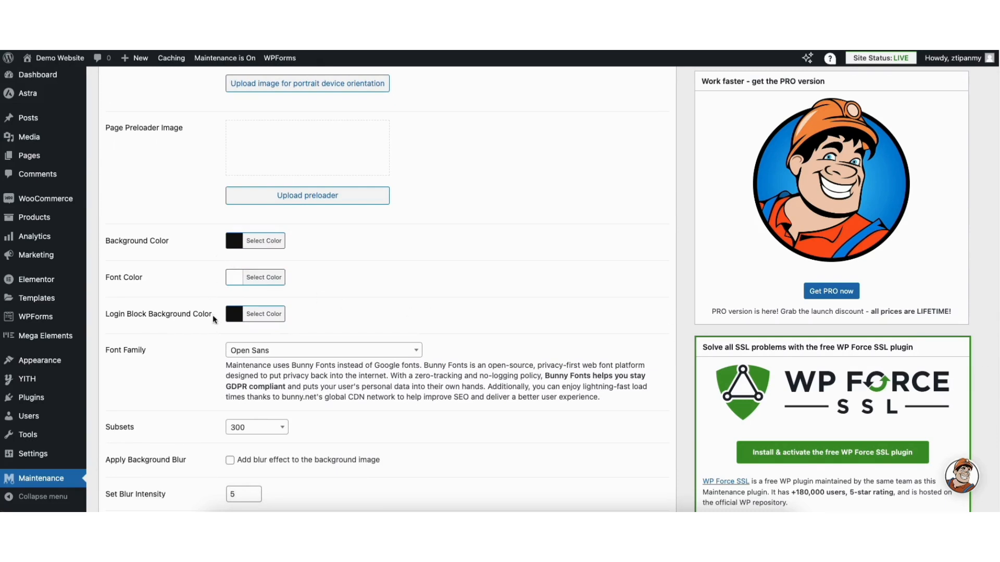
scroll(220, 352, down, 3)
scroll(220, 352, down, 3)
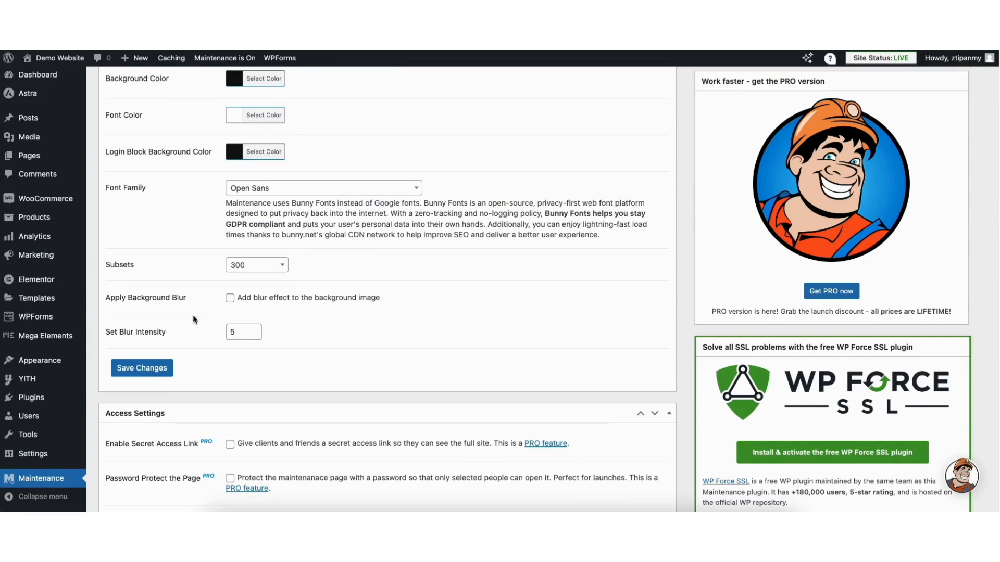
Save the Design section settings, then save all maintenance settings from the top bar
click(142, 369)
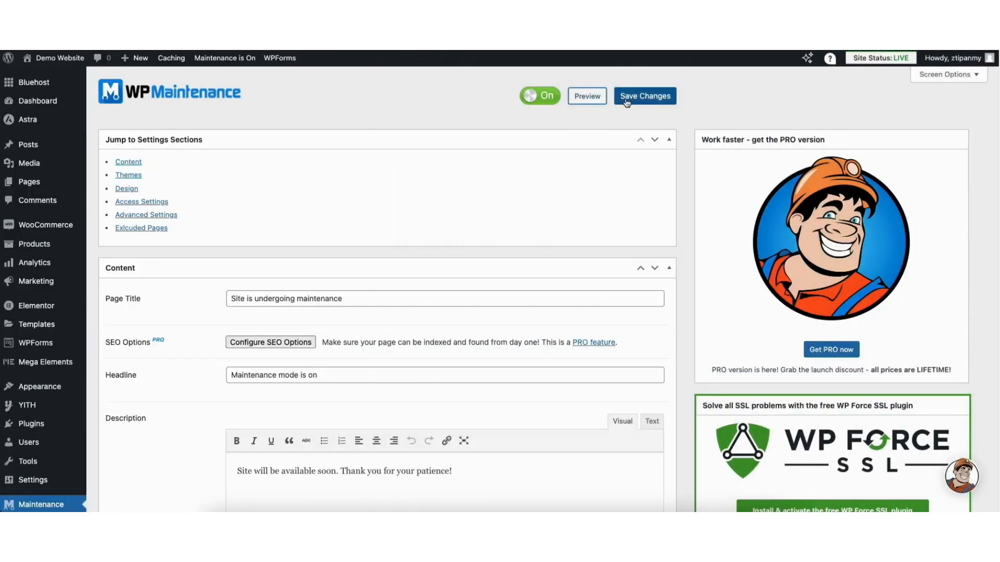
click(629, 99)
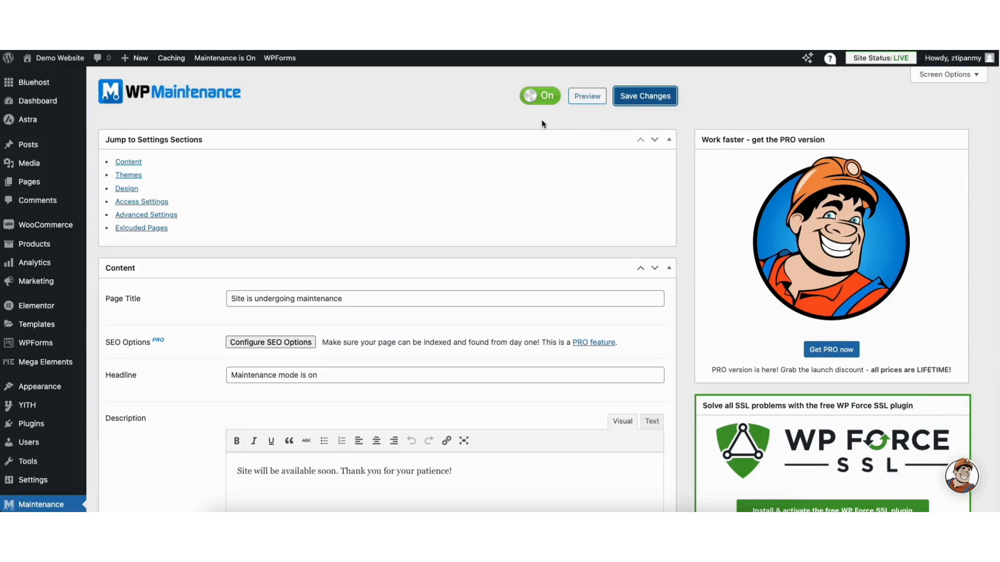